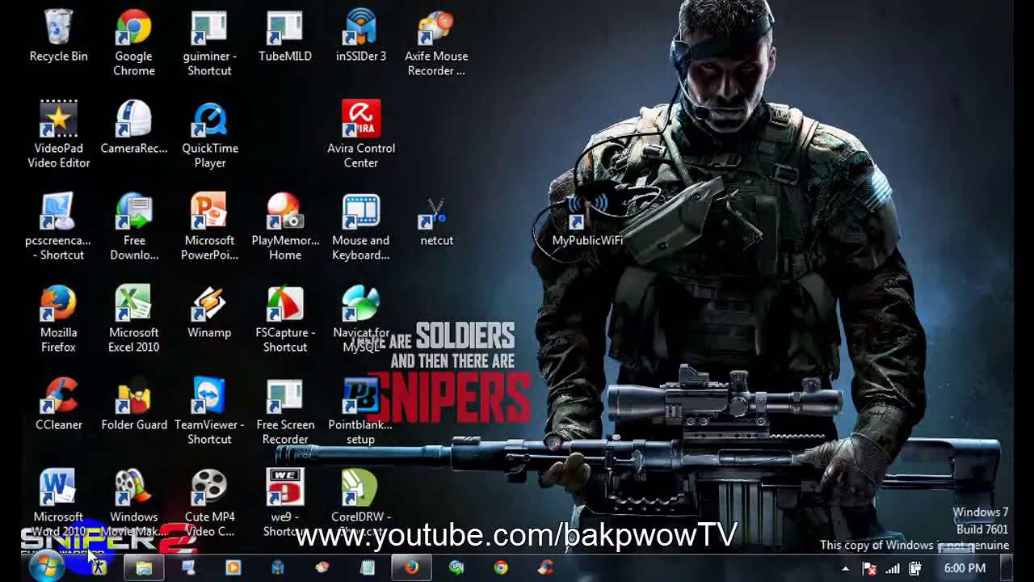
left_click(588, 235)
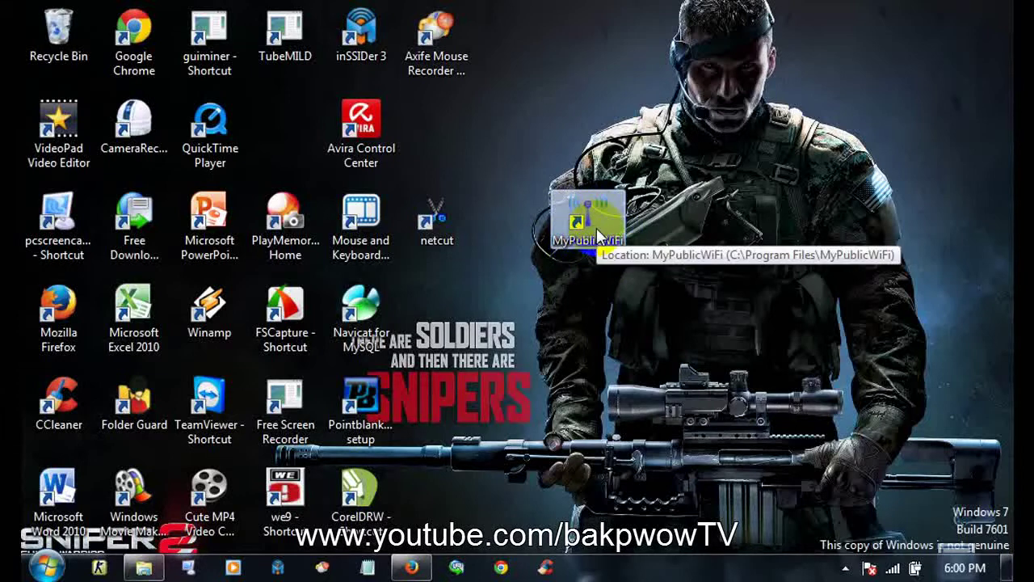
left_click(595, 277)
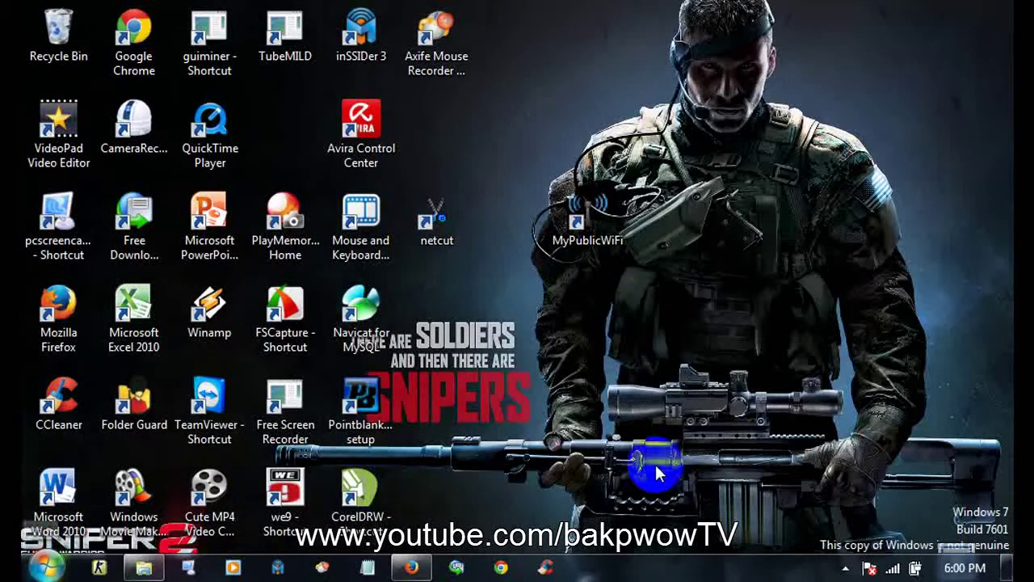
- Open the Windows Run dialog and launch the Registry Editor with the command regedit
left_click(46, 566)
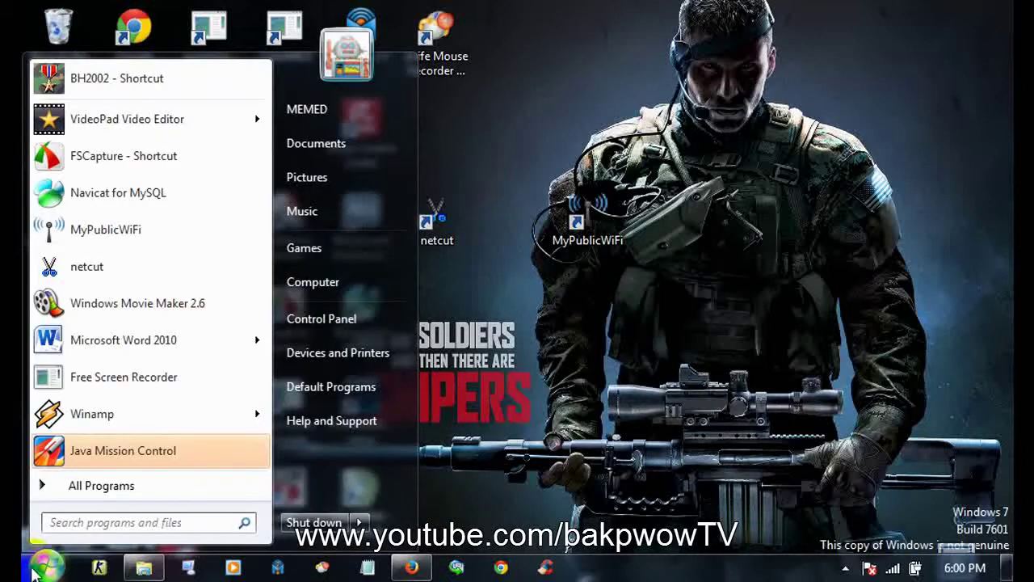
left_click(32, 571)
left_click(33, 571)
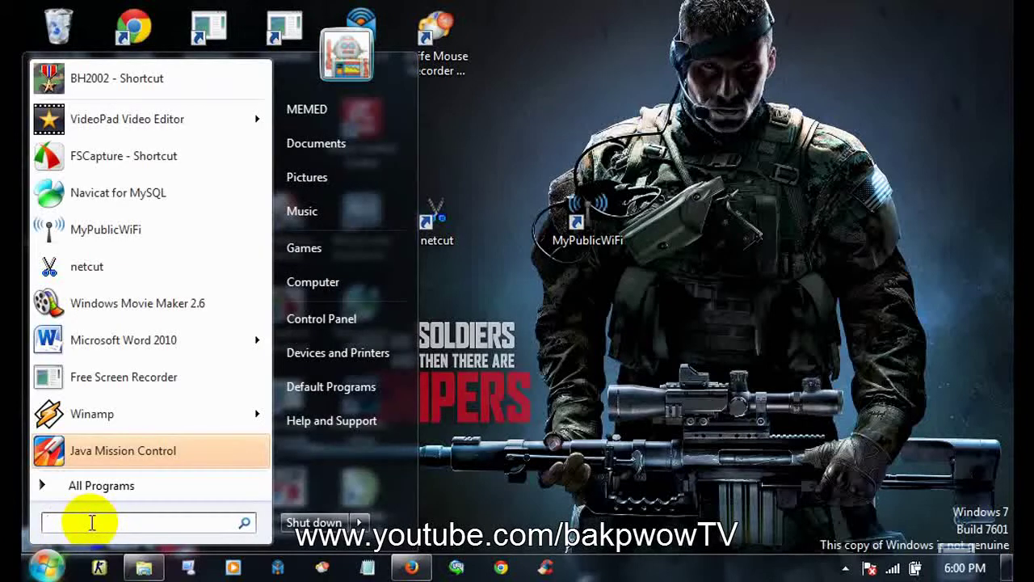
type("run")
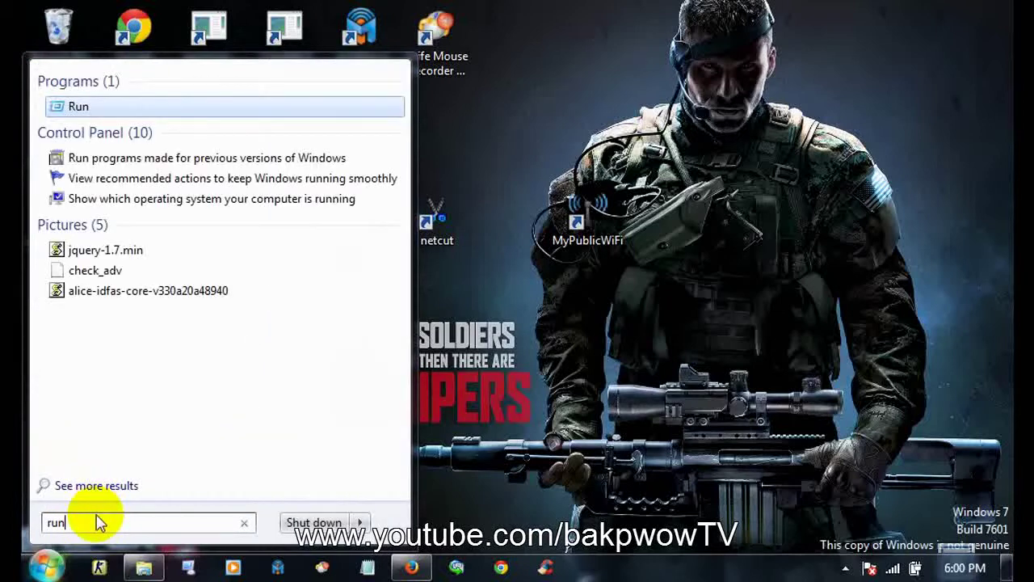
key("Return")
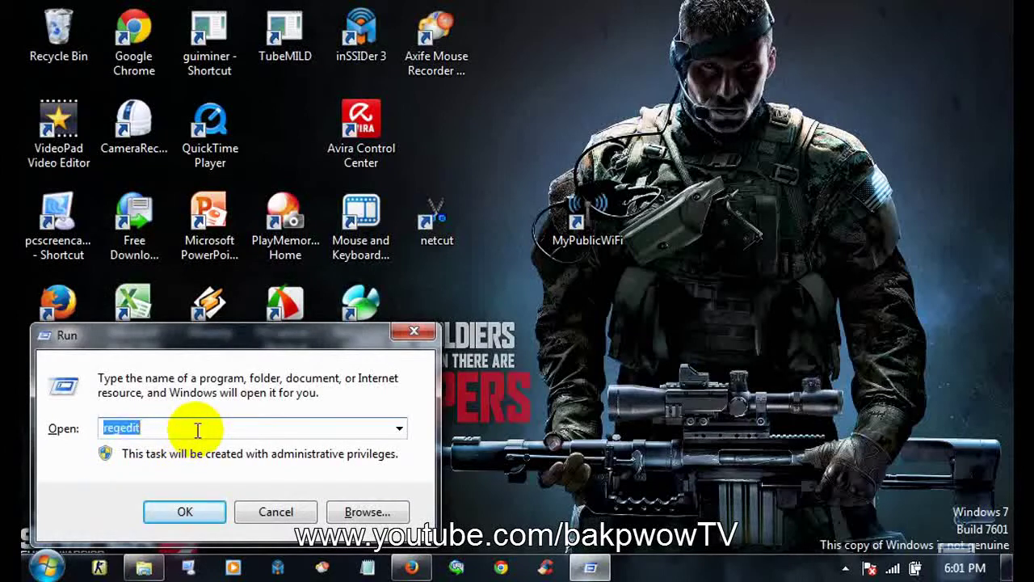
type("reg")
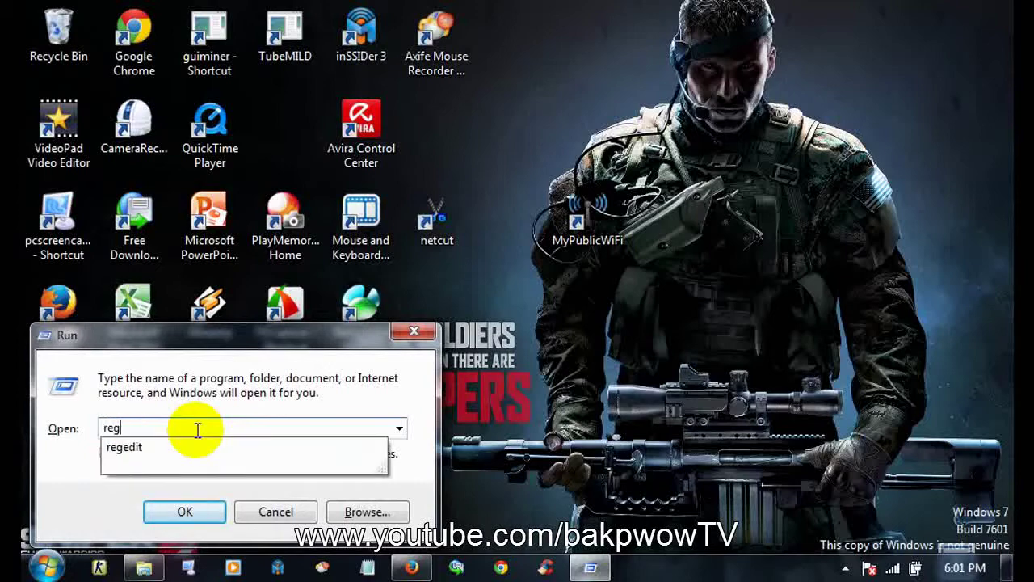
type("edit")
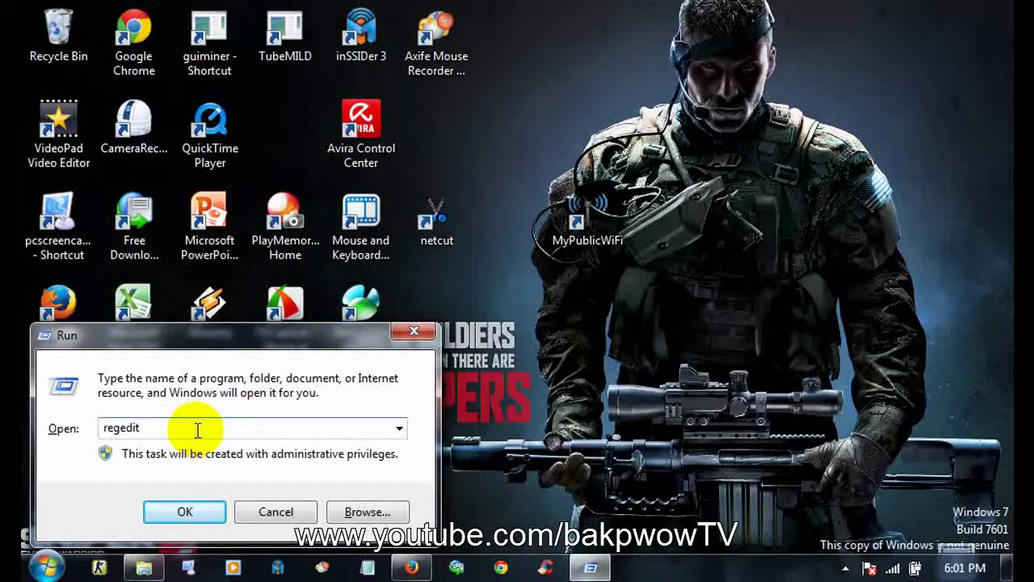
key("Return")
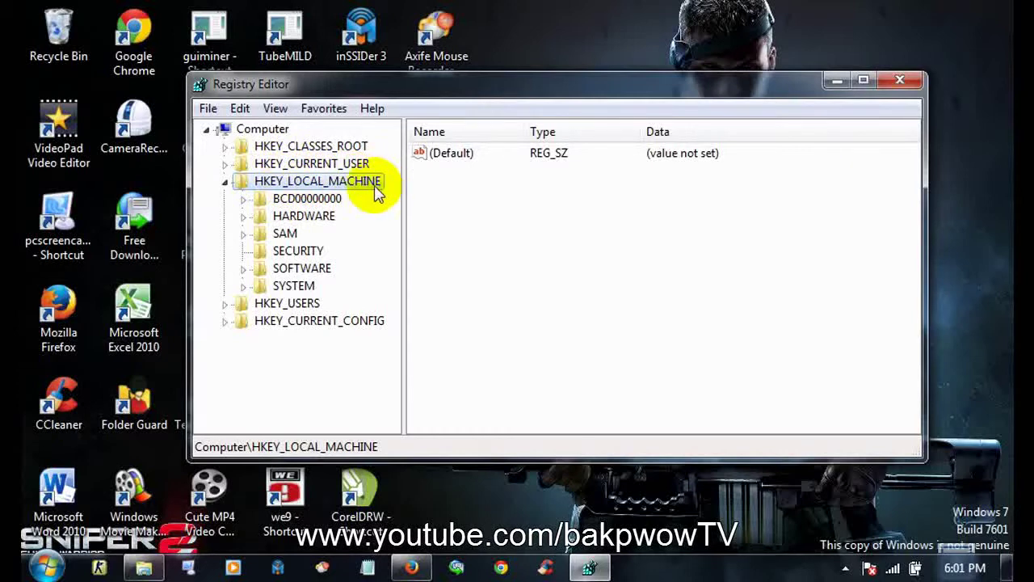
- Expand the registry tree down to HKEY_LOCAL_MACHINE\SOFTWARE\Microsoft
double_click(275, 183)
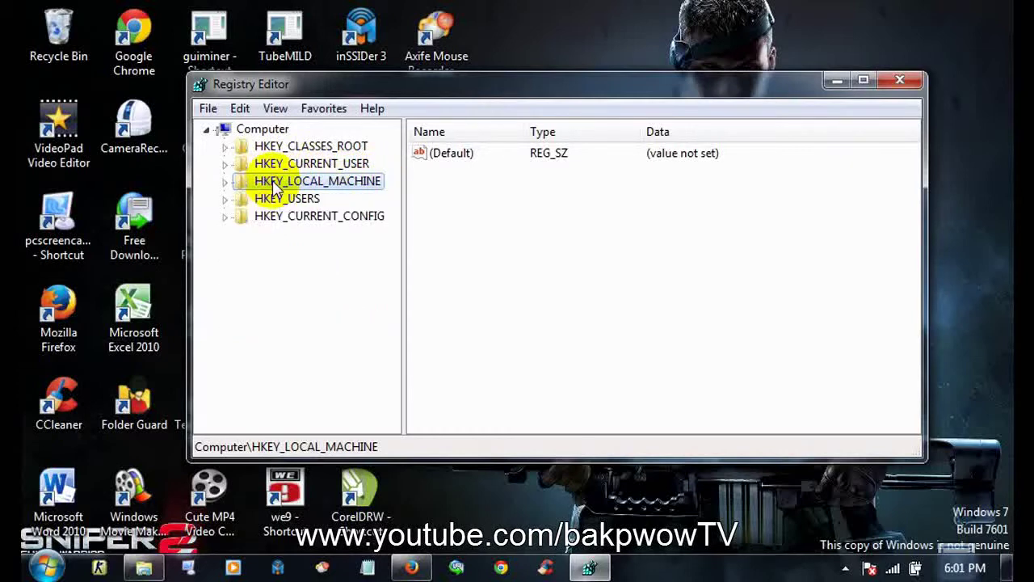
left_click(227, 183)
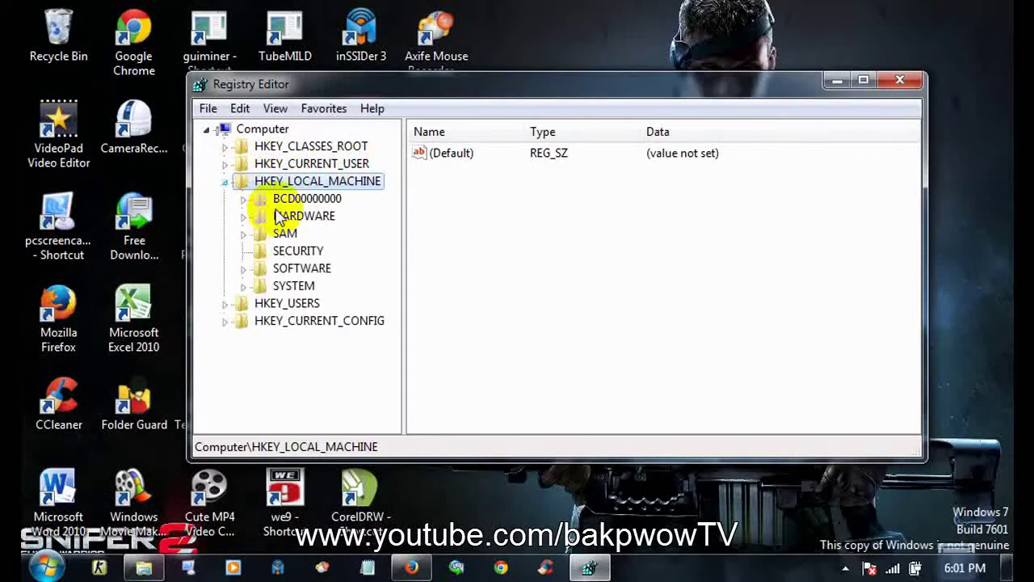
left_click(242, 268)
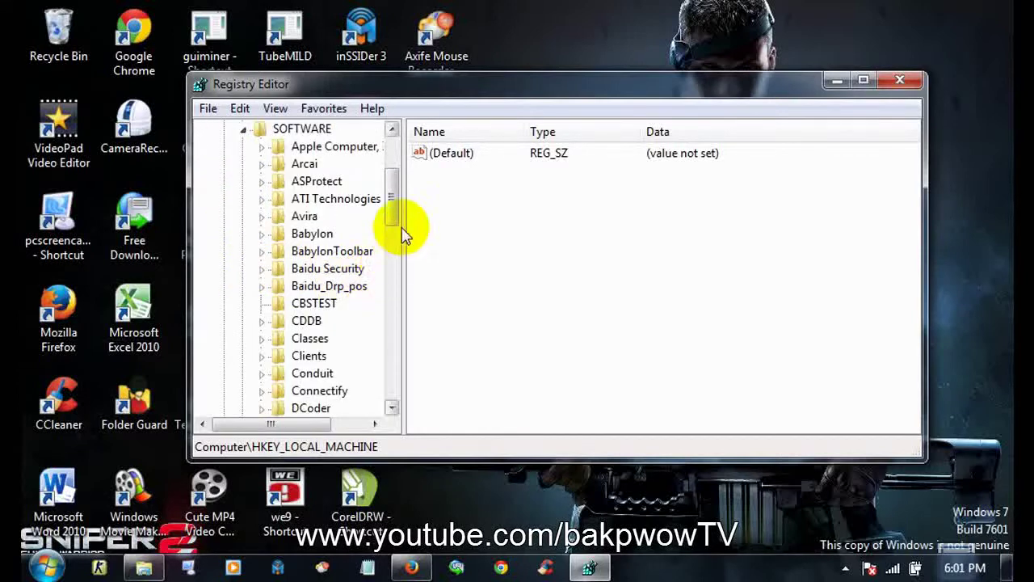
left_click_drag(394, 209, 393, 273)
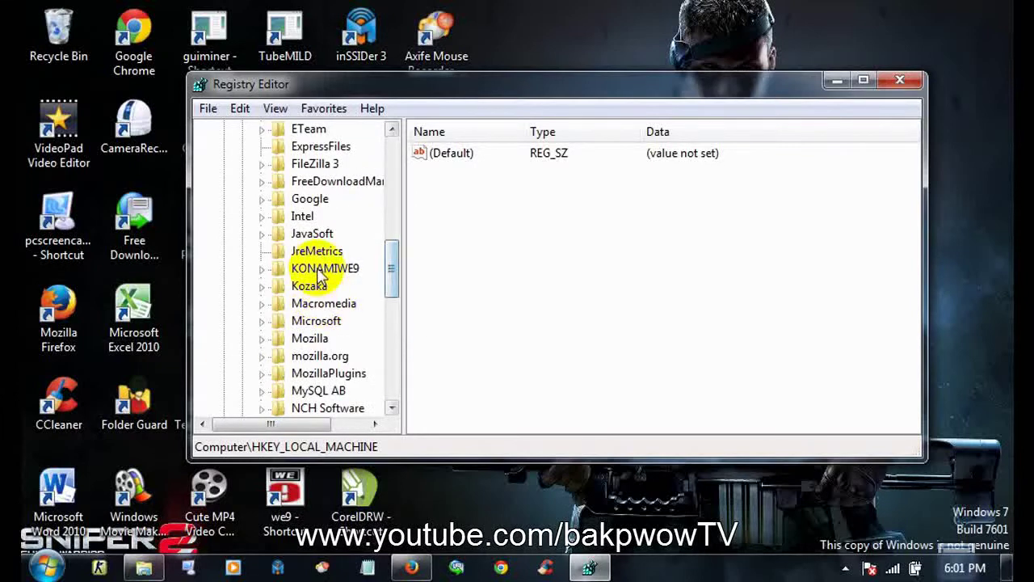
left_click(260, 320)
- Open the Run key under Microsoft\Windows\CurrentVersion in the registry tree
left_click_drag(393, 203, 393, 347)
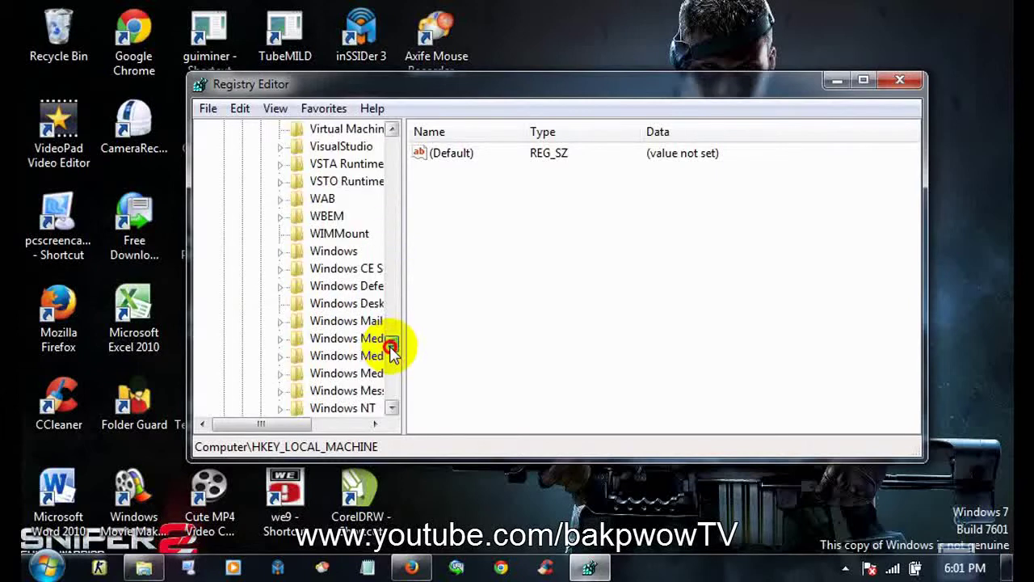
left_click(333, 251)
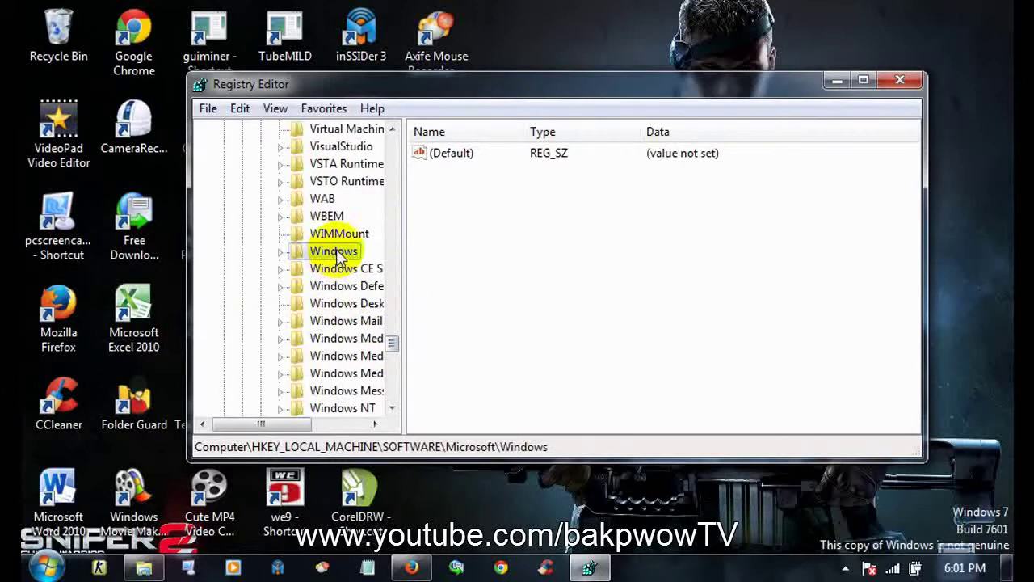
left_click(280, 252)
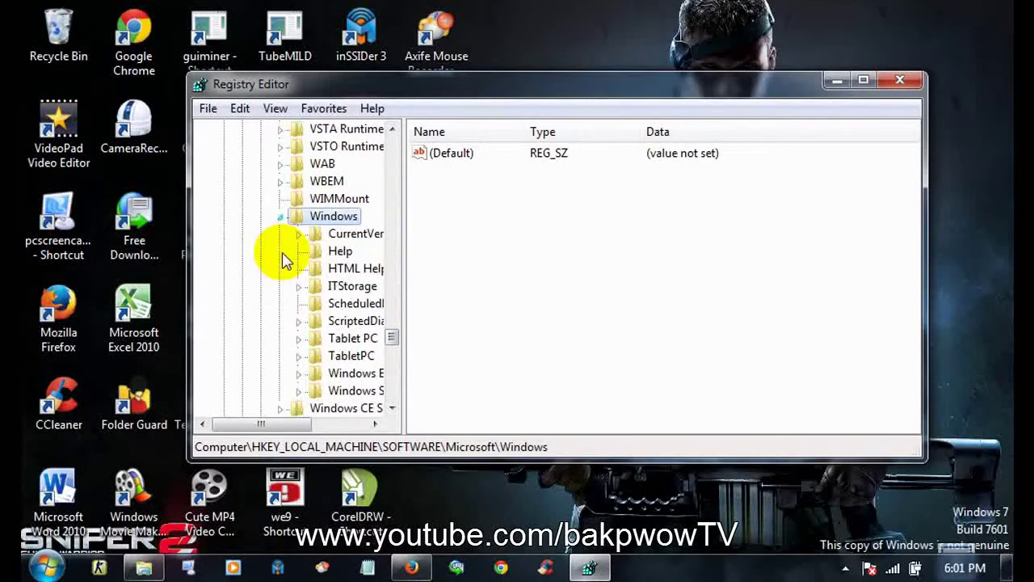
left_click(335, 236)
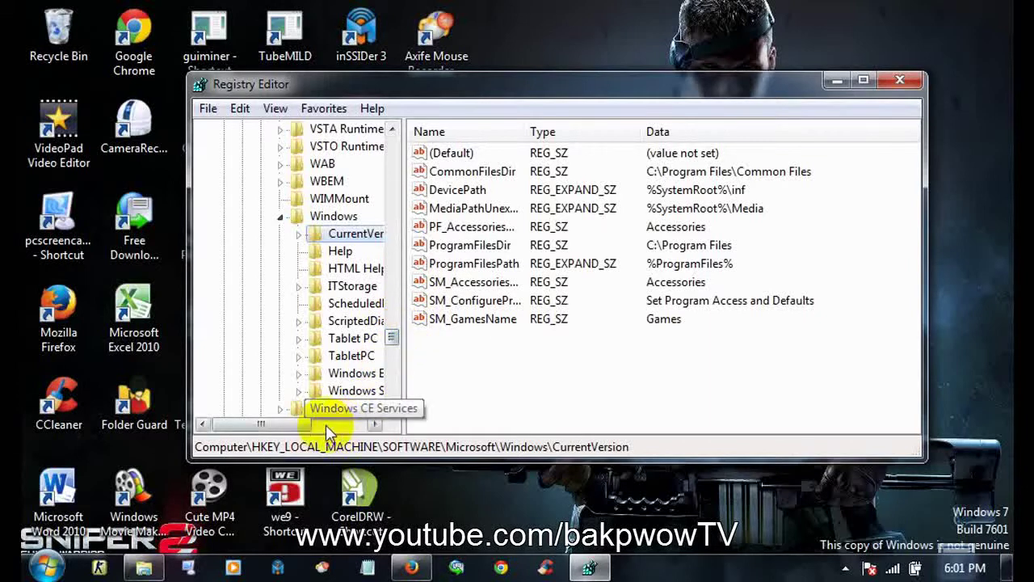
left_click_drag(300, 424, 334, 426)
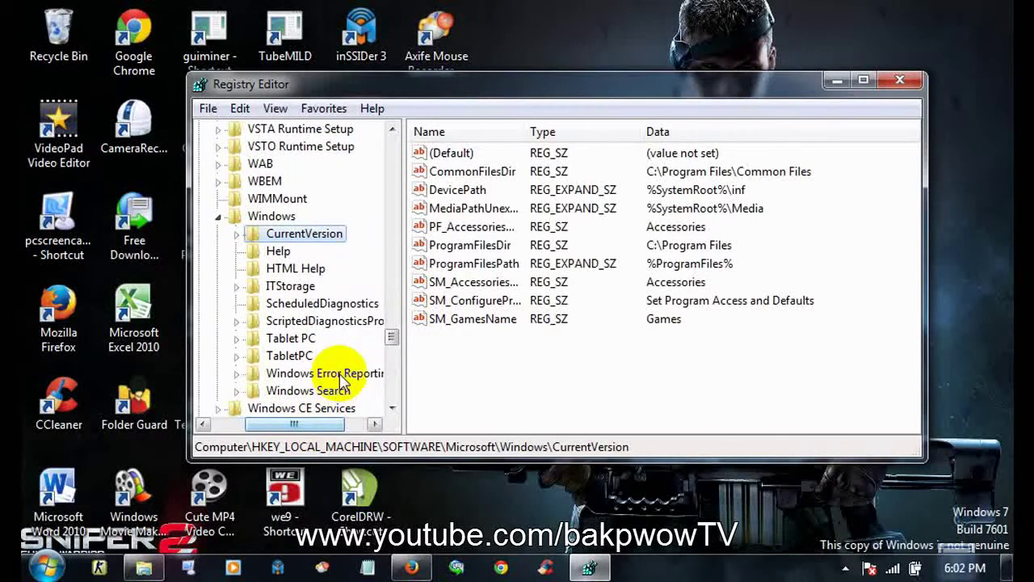
left_click(236, 234)
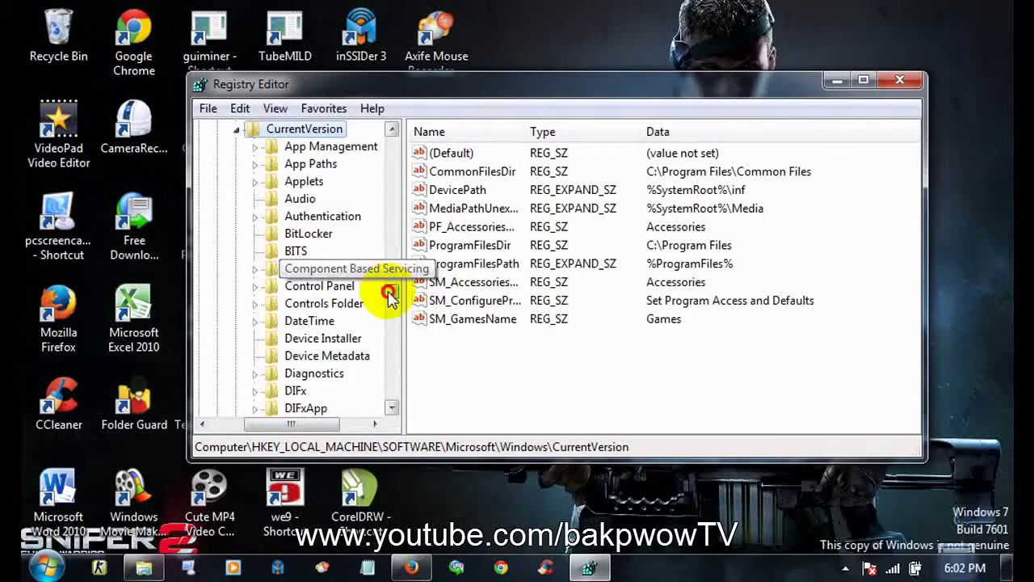
left_click_drag(389, 294, 393, 321)
left_click(294, 340)
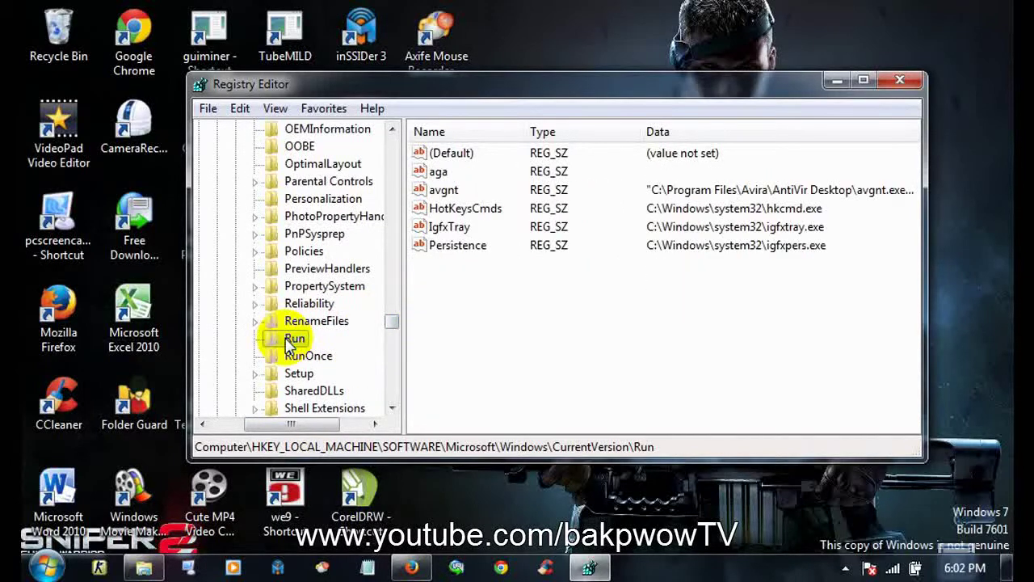
- Create a new string value named mypublicwifi in the Run key and open its data for editing
right_click(582, 290)
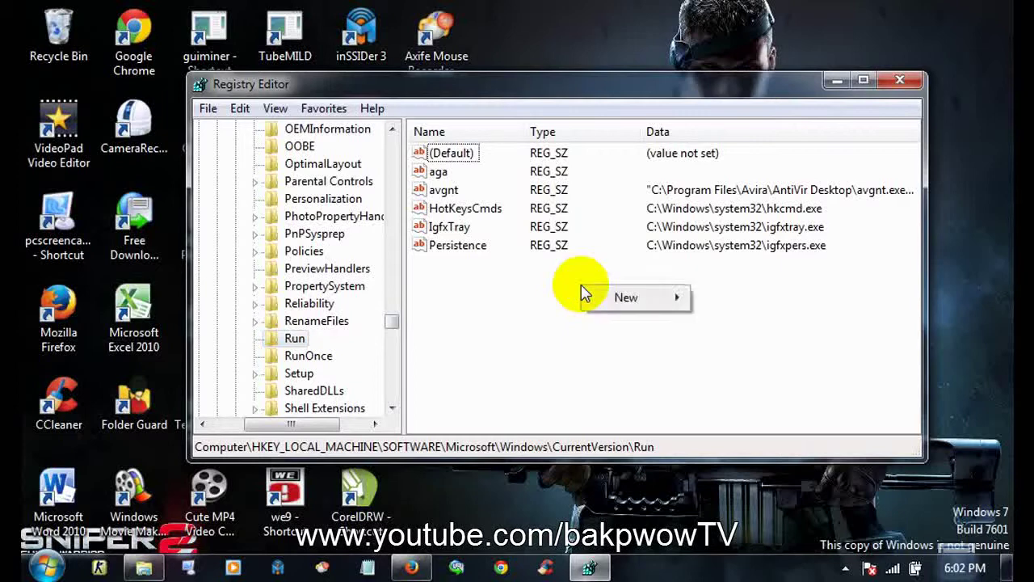
right_click(526, 300)
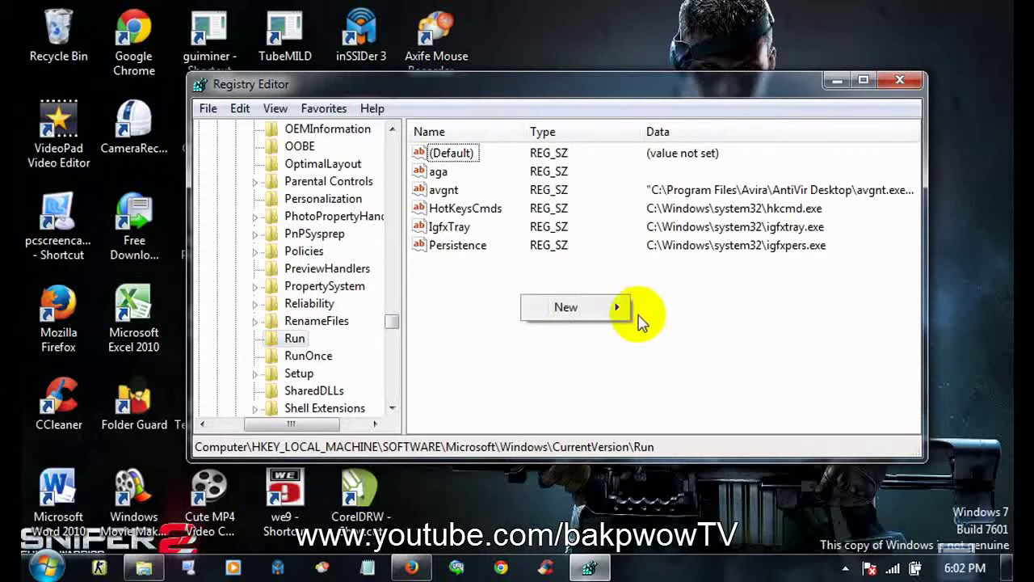
mouse_move(605, 307)
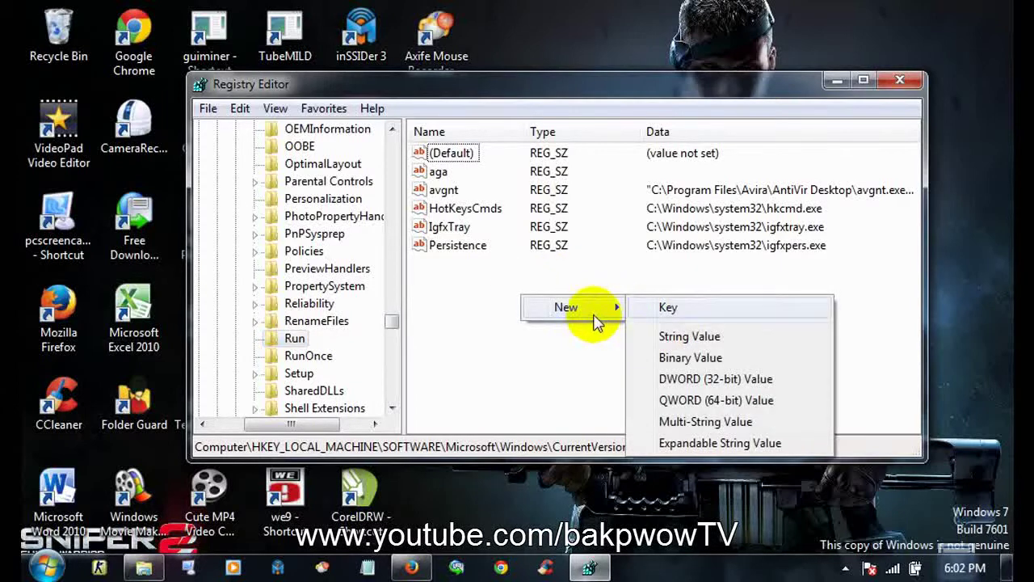
left_click(610, 308)
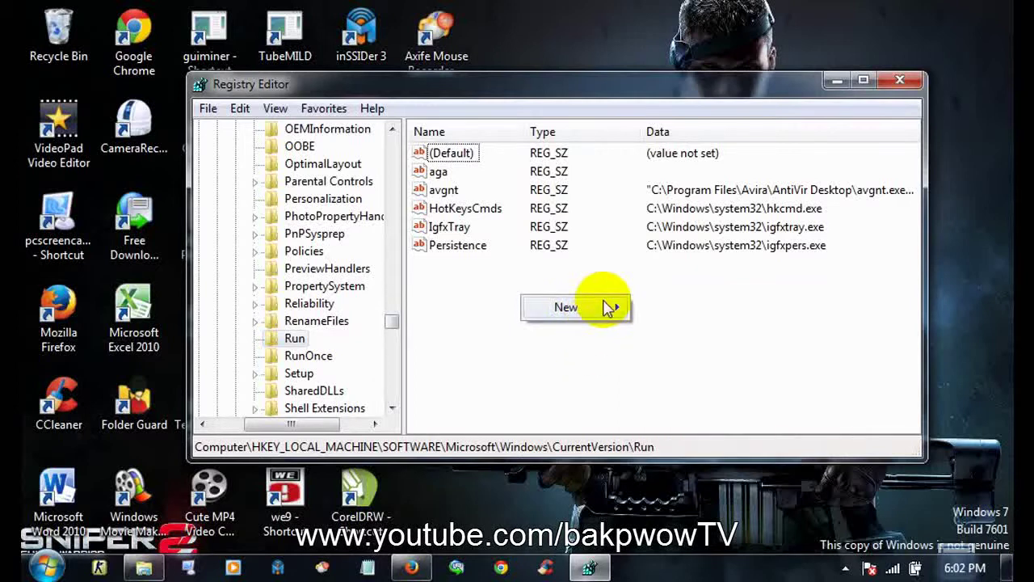
mouse_move(599, 314)
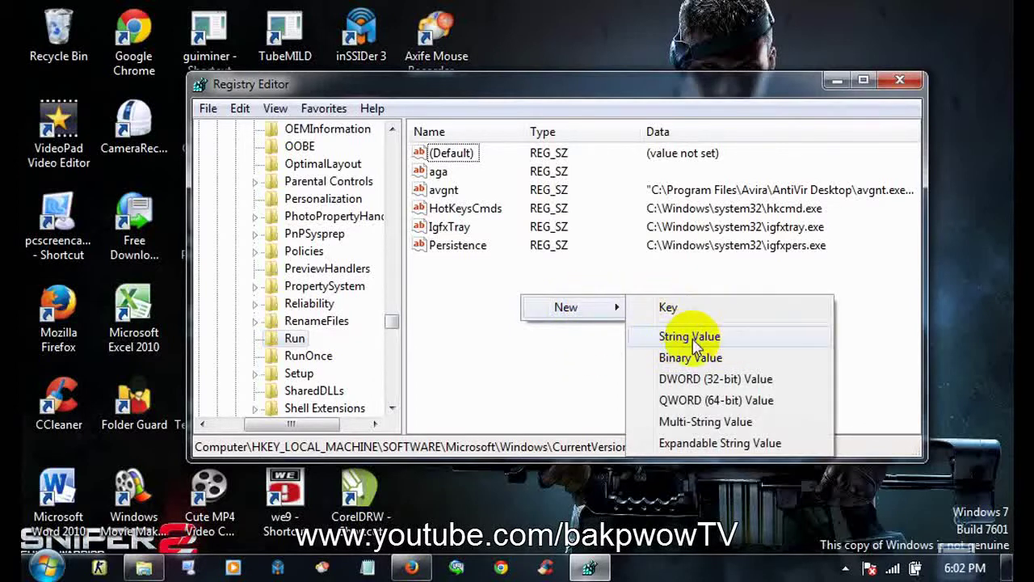
left_click(734, 344)
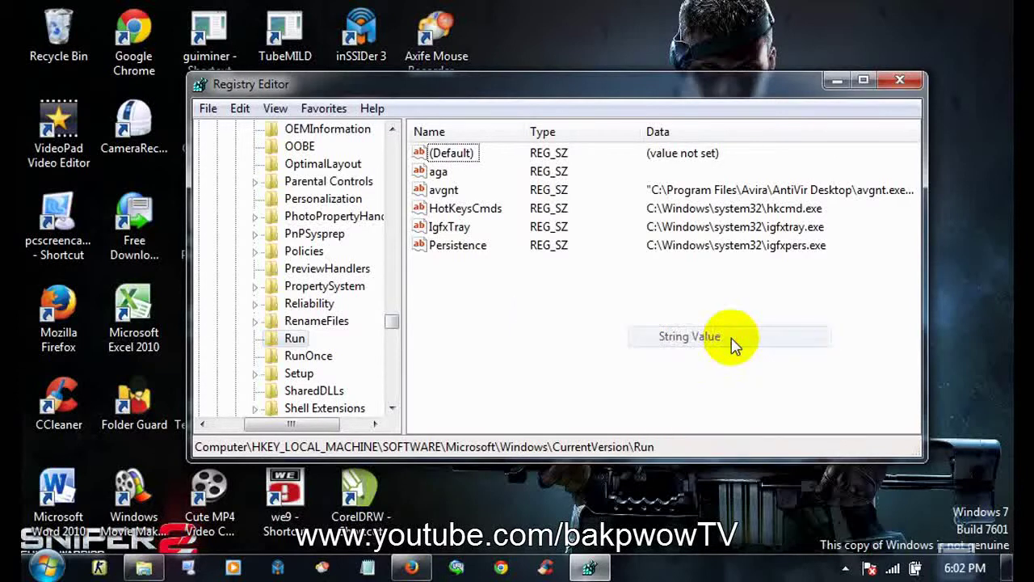
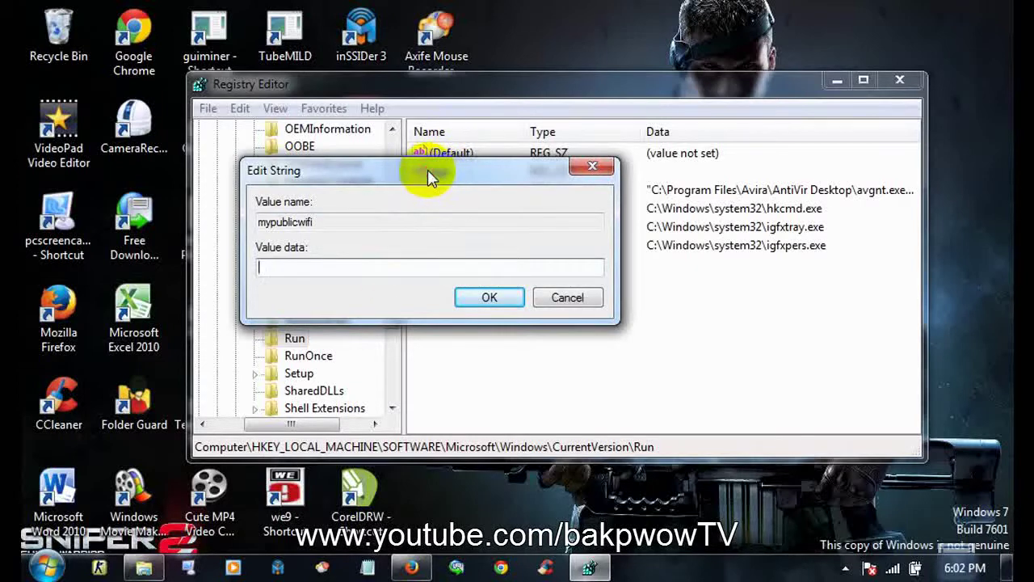
left_click_drag(468, 169, 661, 164)
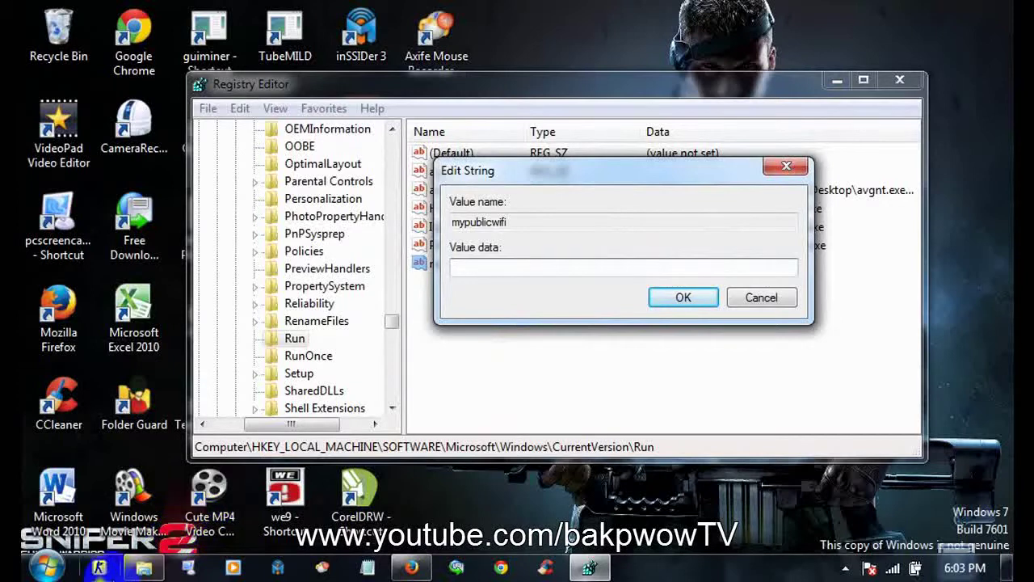
- Switch to Windows Explorer and open the MyPublicWiFi folder inside Program Files on Local Disk (C:)
left_click(134, 571)
left_click(143, 569)
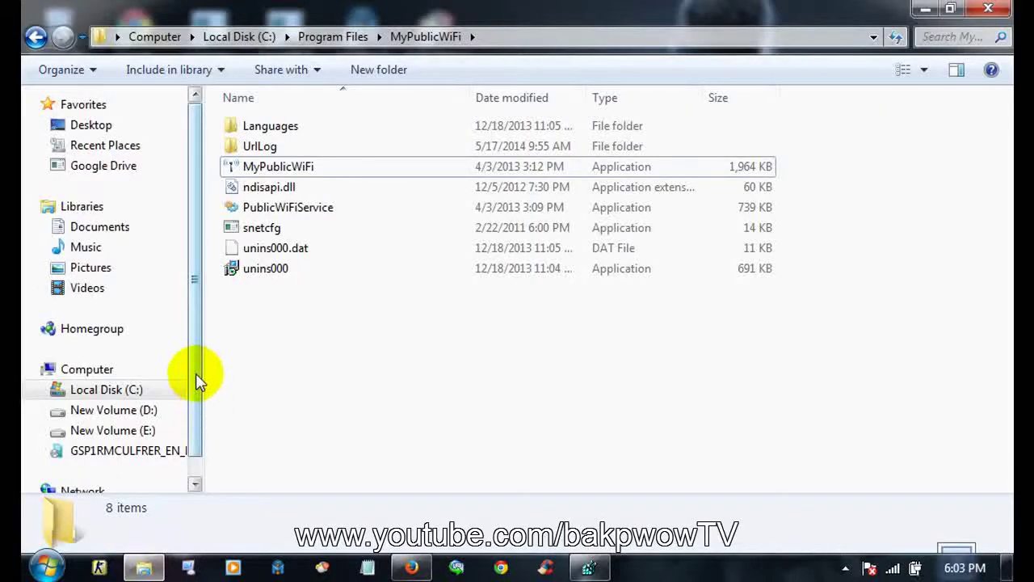
left_click(139, 391)
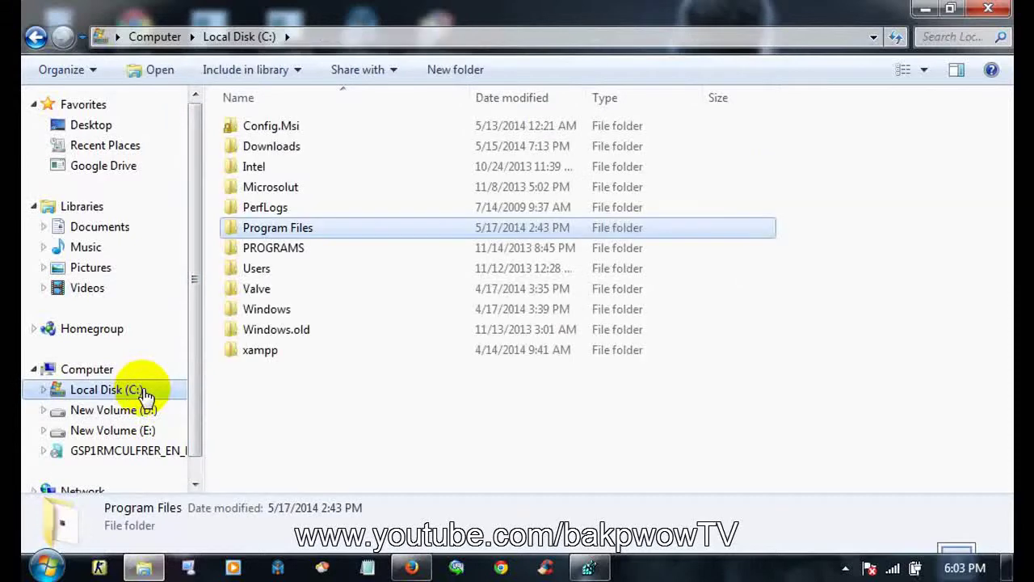
left_click(295, 230)
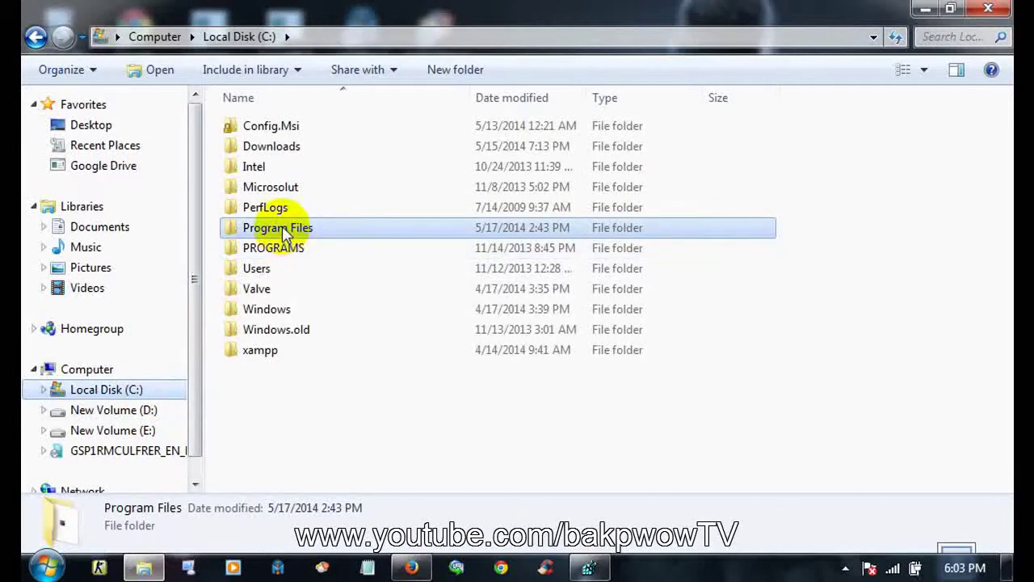
double_click(283, 229)
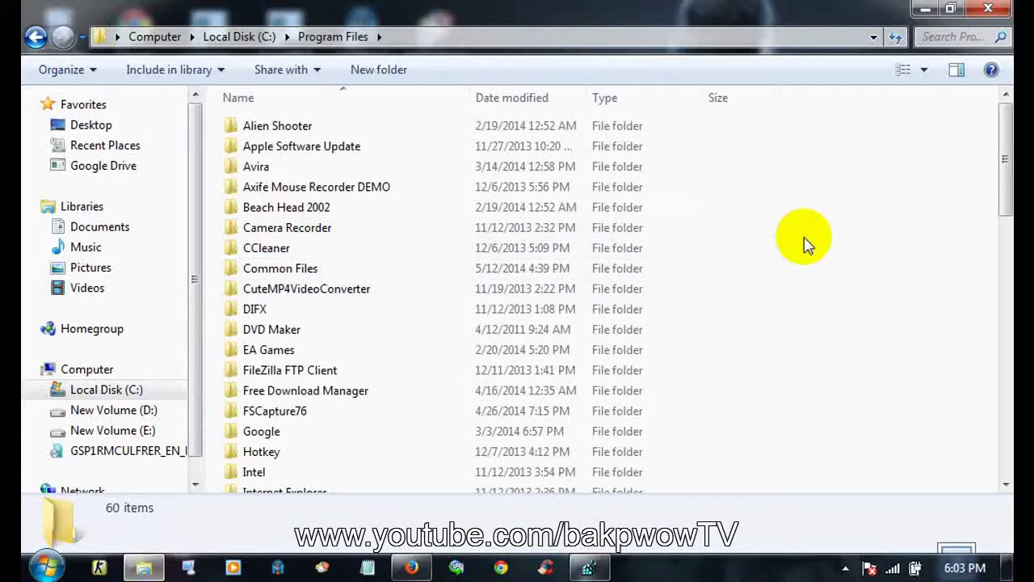
left_click_drag(1008, 156, 1007, 297)
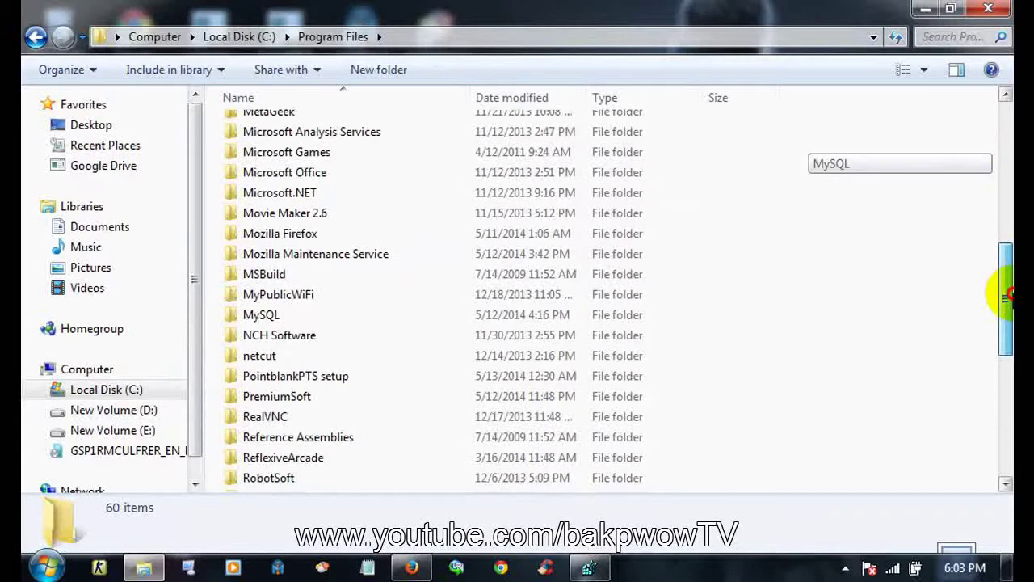
left_click(331, 297)
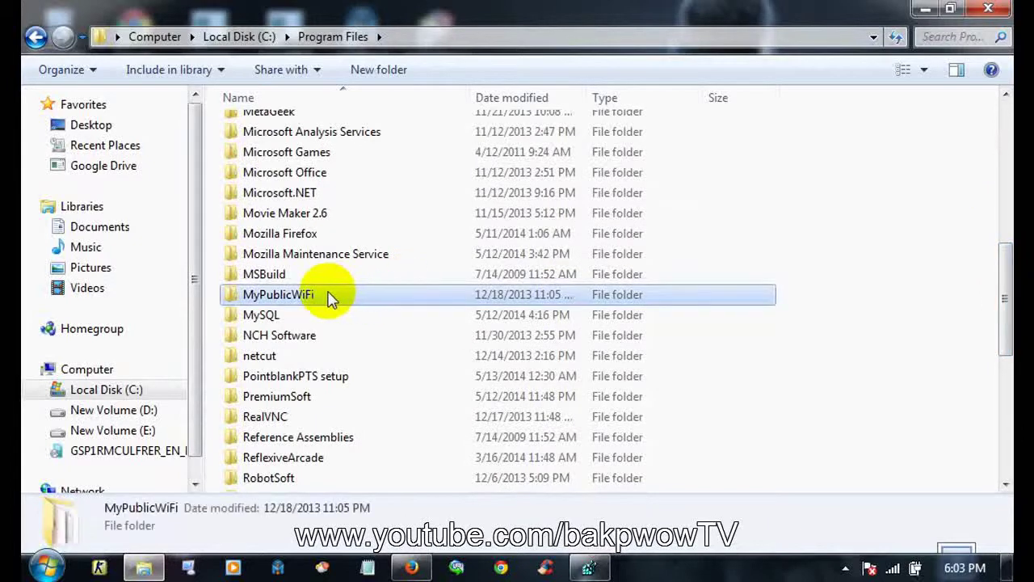
double_click(330, 297)
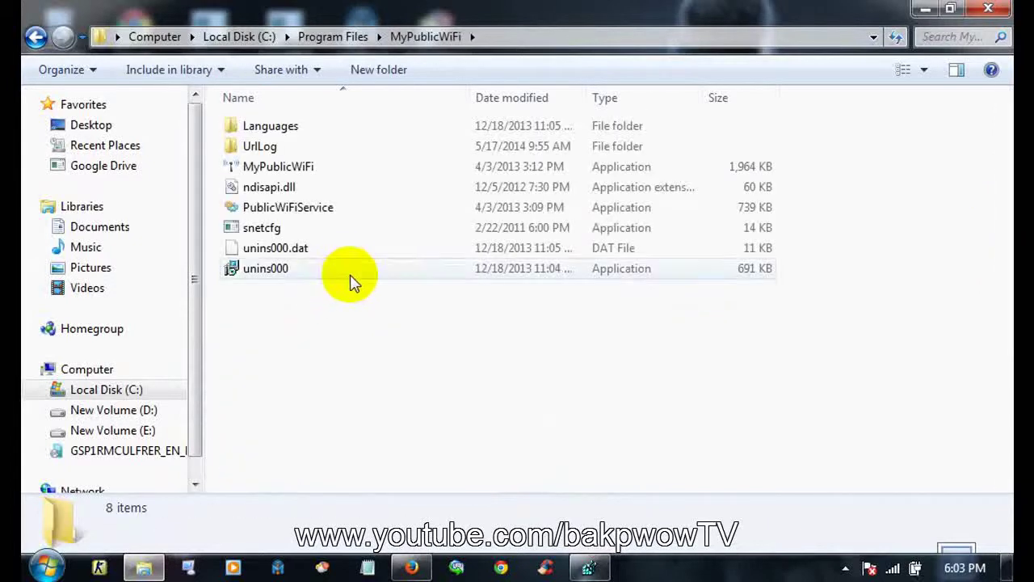
- Check the application's name in the MyPublicWiFi folder and set the mypublicwifi value data to C:\Program files\MyPublicWifi\MyPublicWifi.exe
left_click(325, 176)
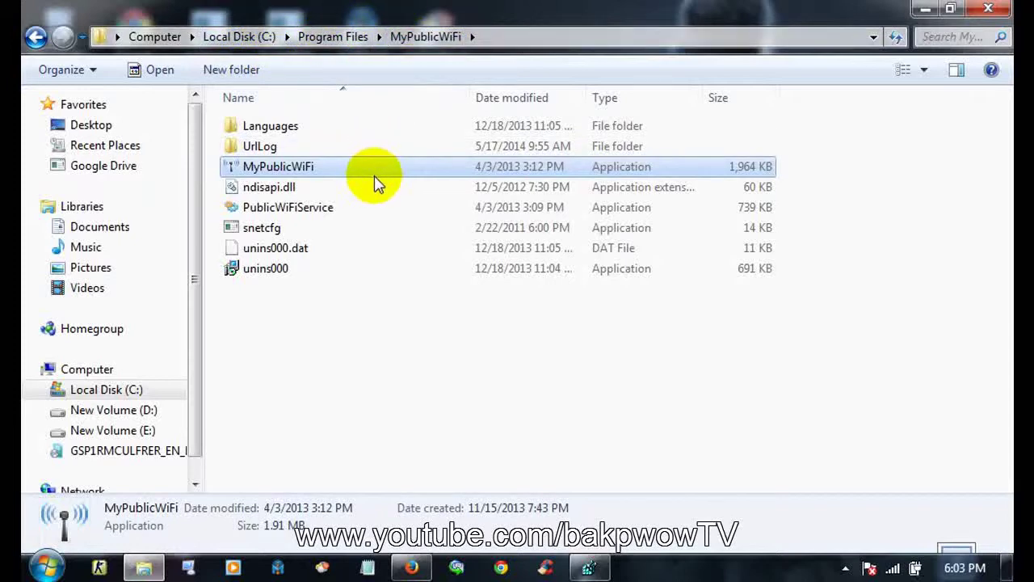
left_click(138, 570)
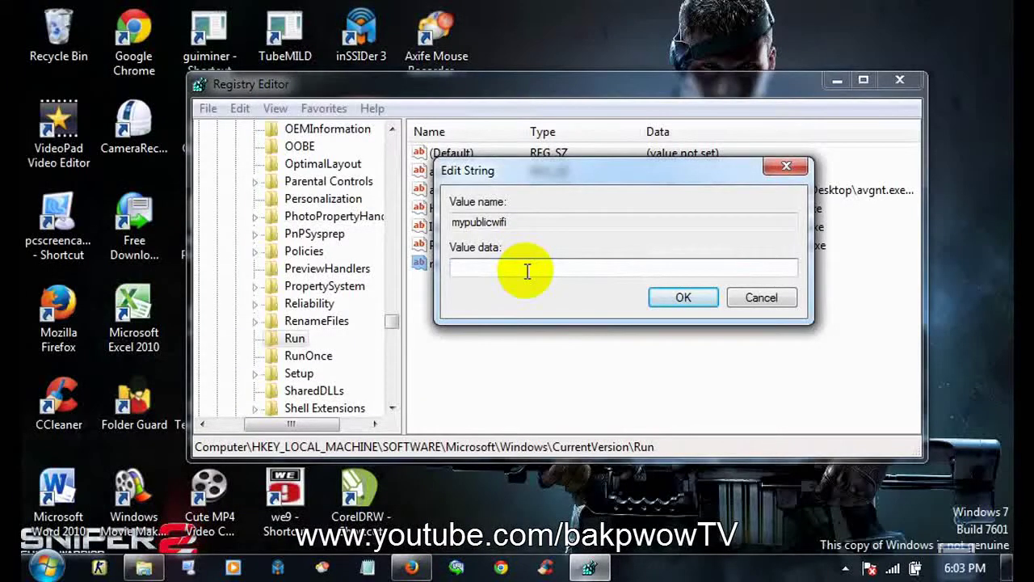
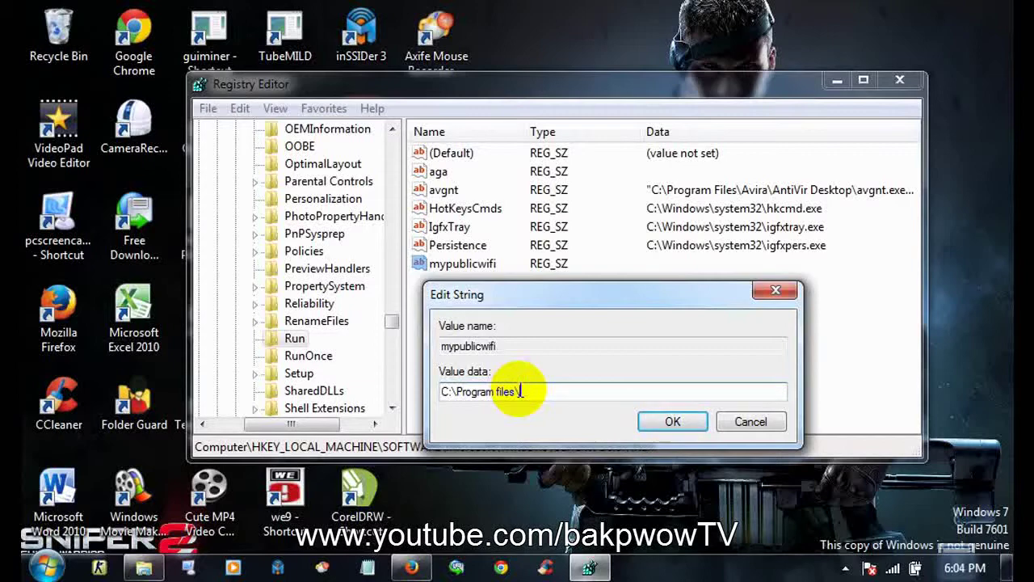
left_click(144, 568)
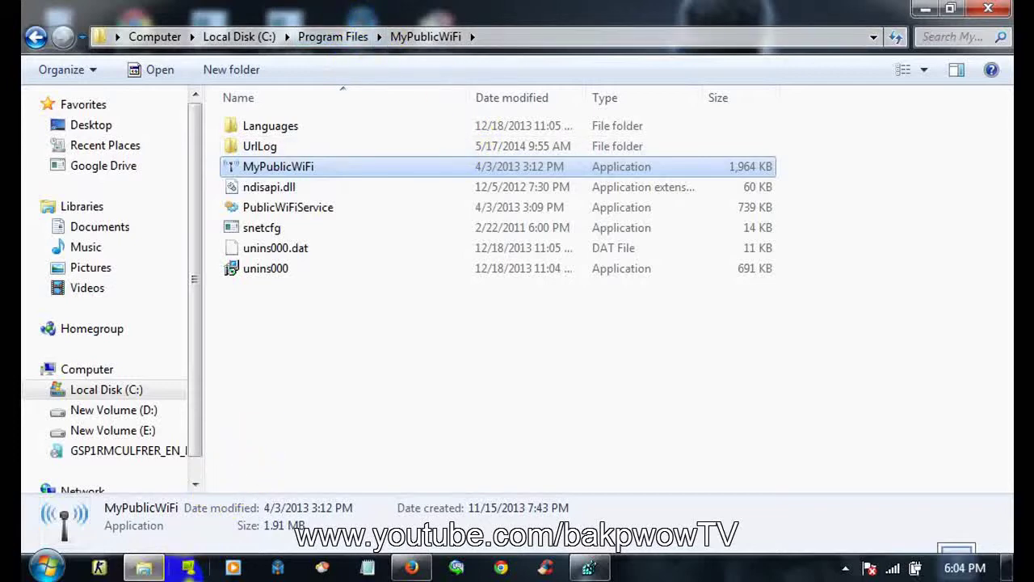
left_click(136, 569)
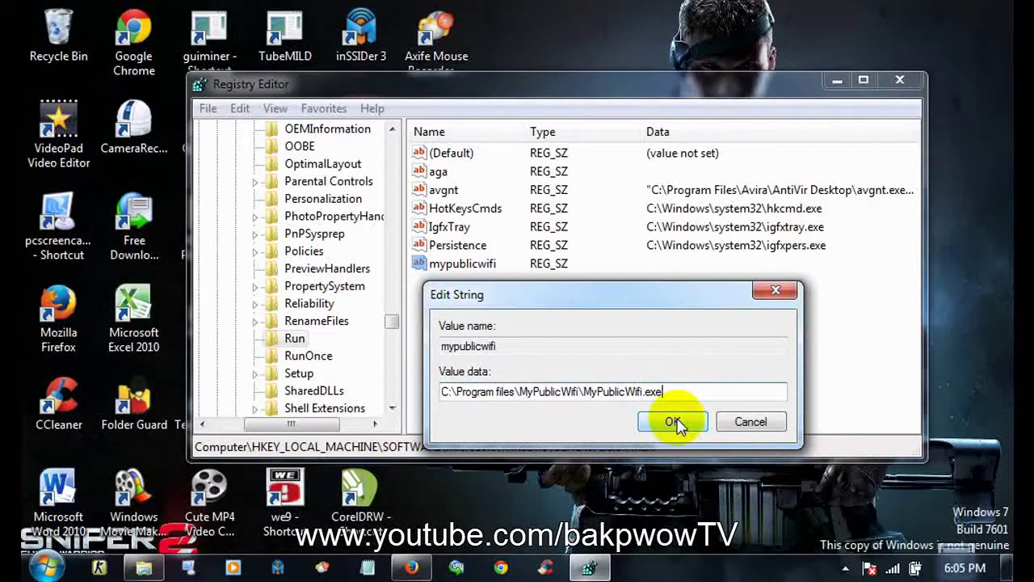
left_click(676, 421)
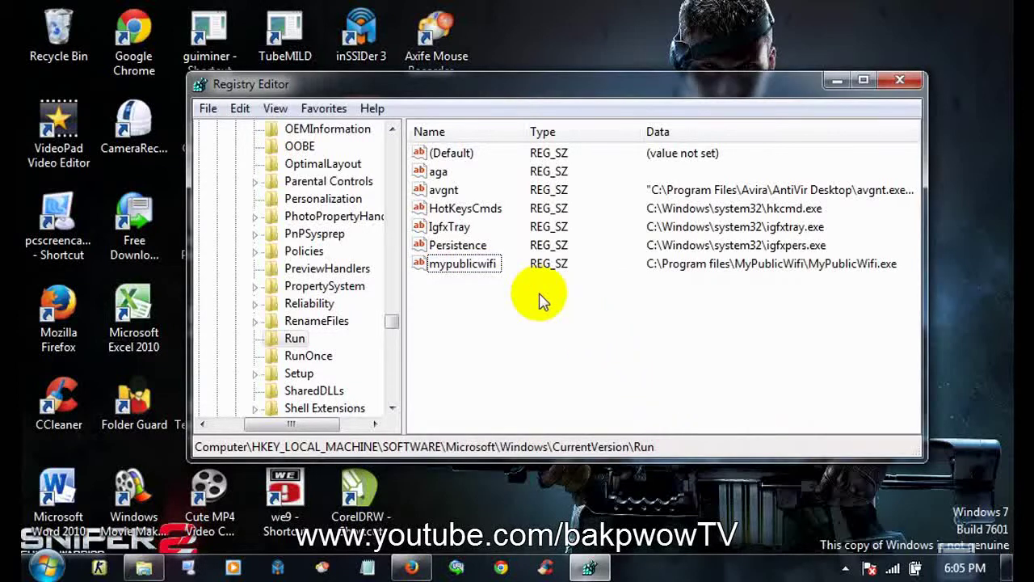
- Minimize the Registry Editor and refresh the desktop
left_click(835, 82)
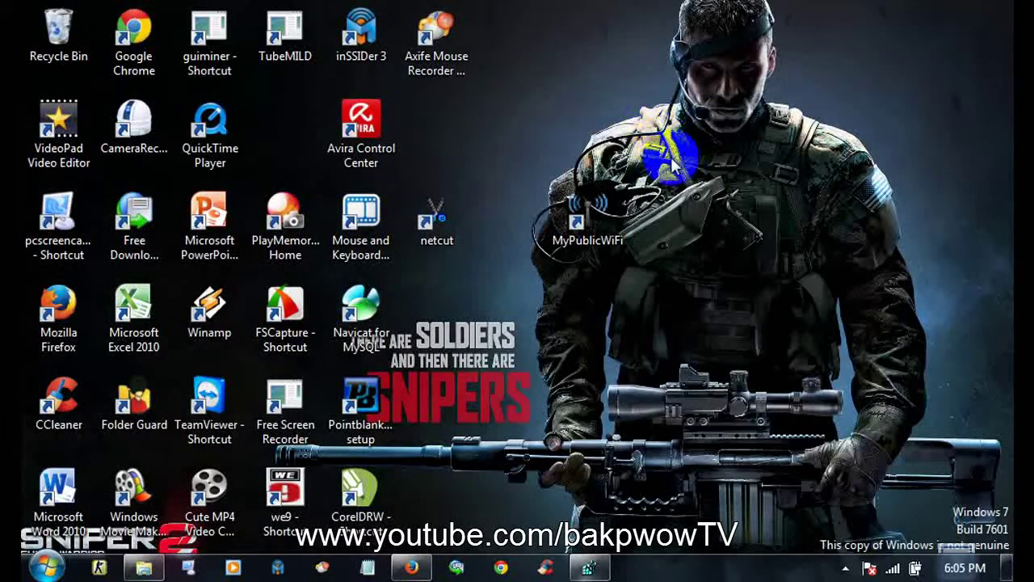
right_click(681, 185)
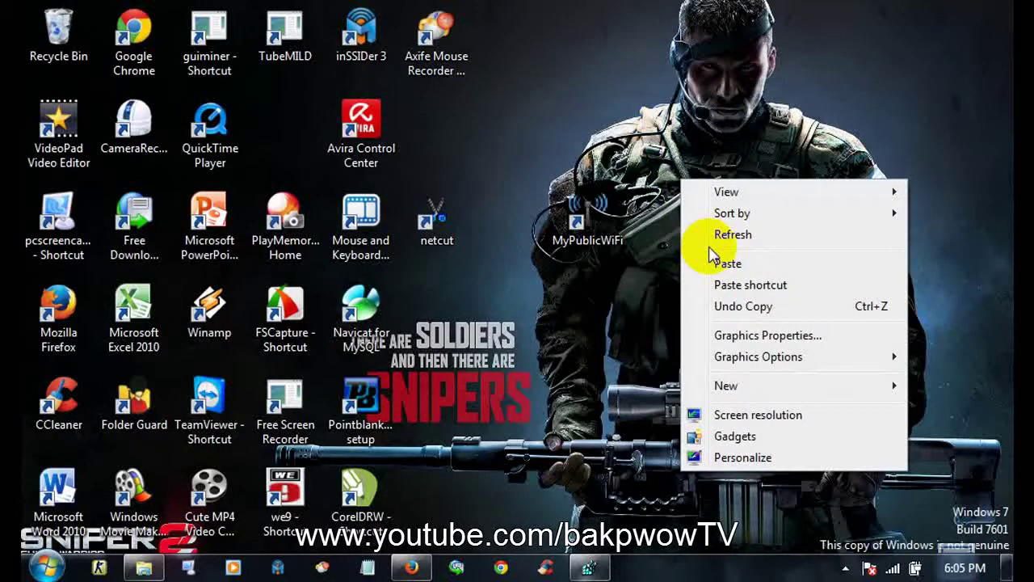
left_click(712, 236)
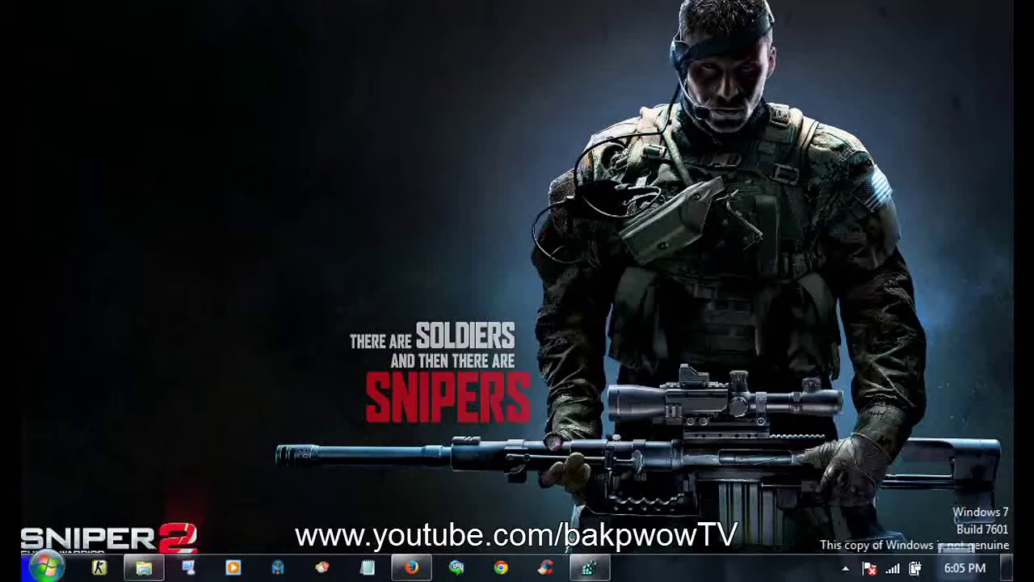
- Restart Windows, forcing the restart despite the MyPublicWiFi folder window that is still open
left_click(46, 567)
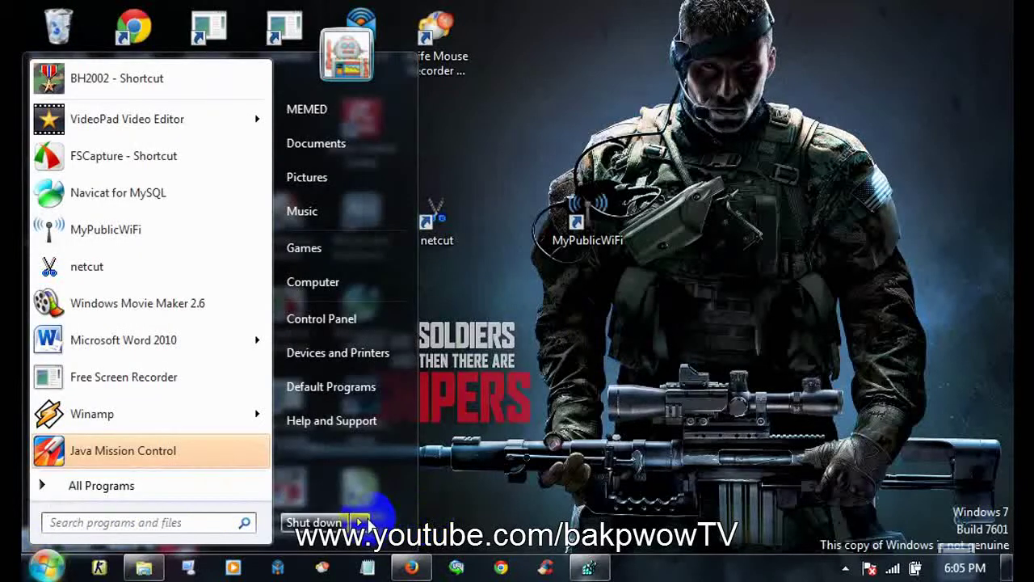
left_click(362, 523)
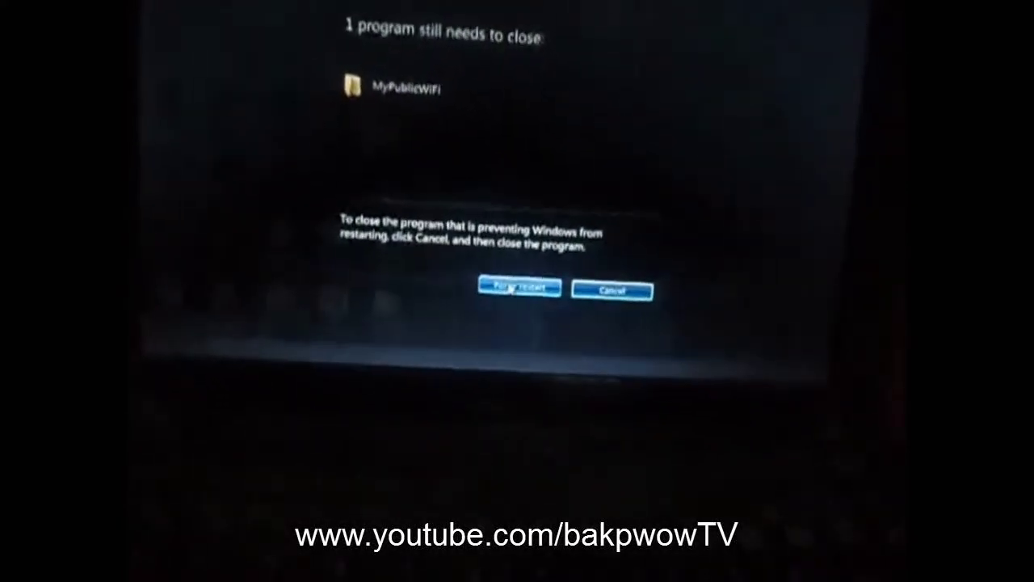
left_click(512, 288)
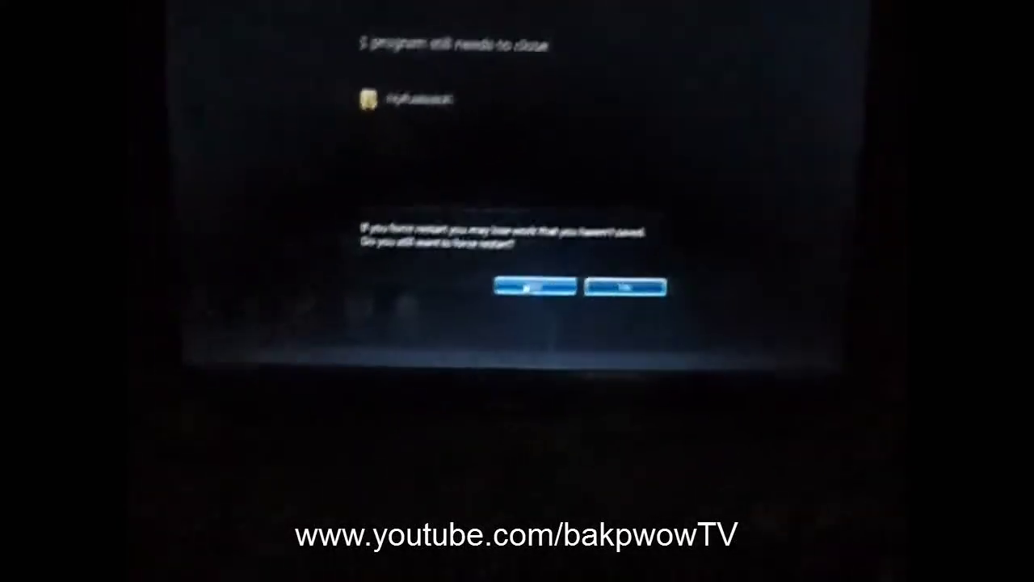
left_click(526, 287)
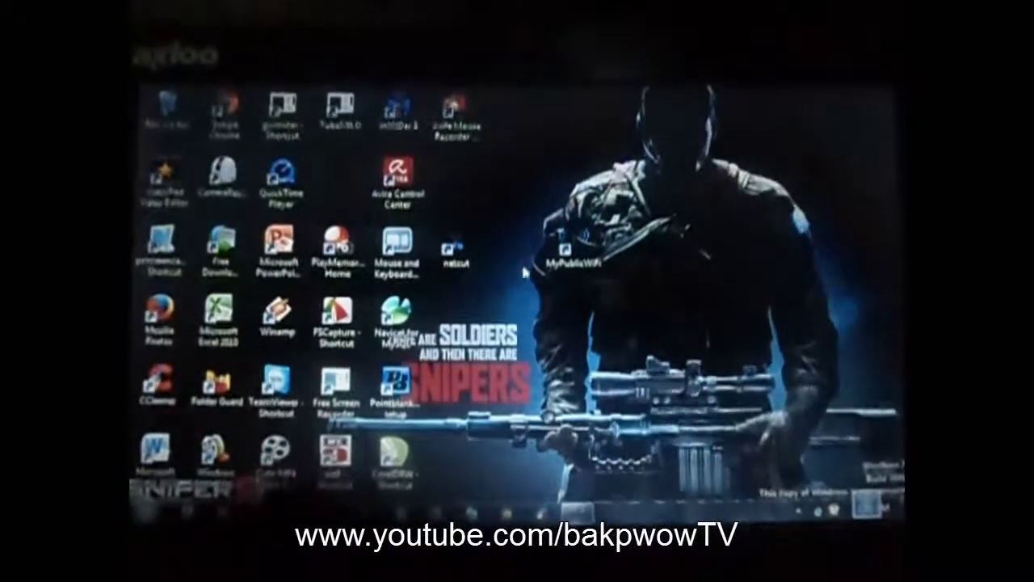
- Open MyPublicWiFi from its desktop shortcut to check the hotspot's status
double_click(566, 247)
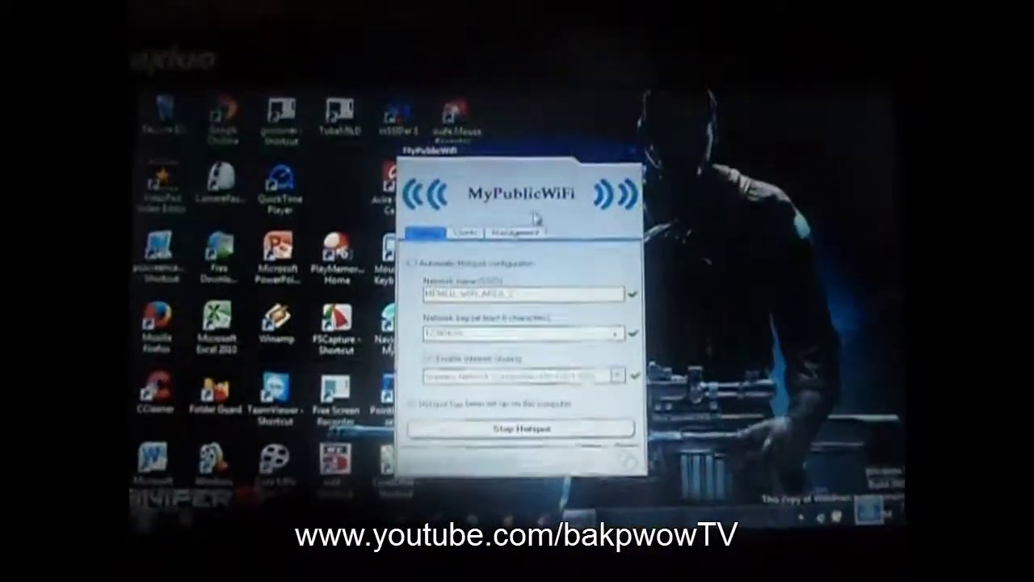